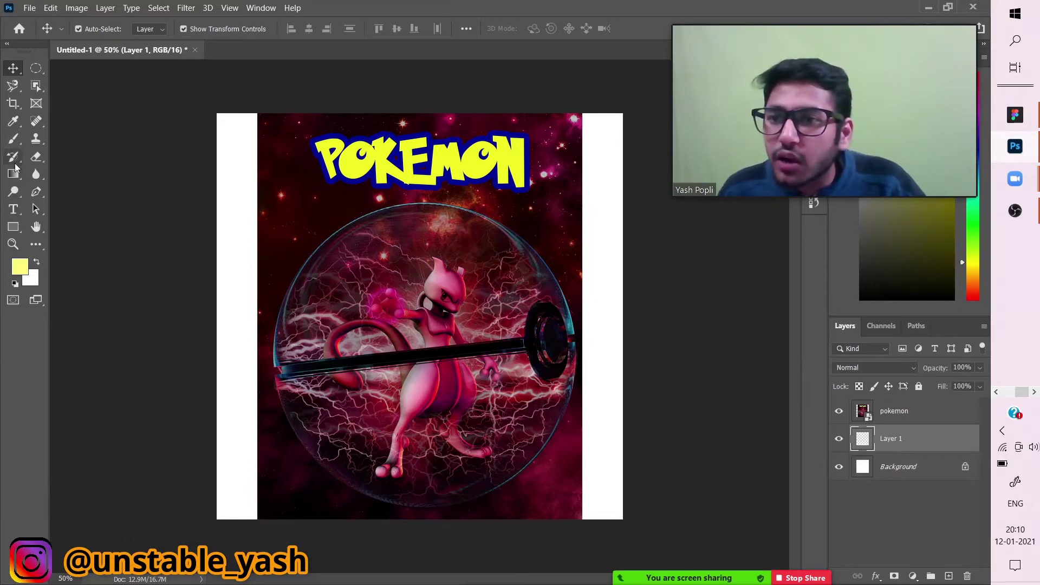
Fill Layer 1 with the dark red 230301 sampled from the poster, using the Paint Bucket tool
right_click(17, 178)
click(41, 178)
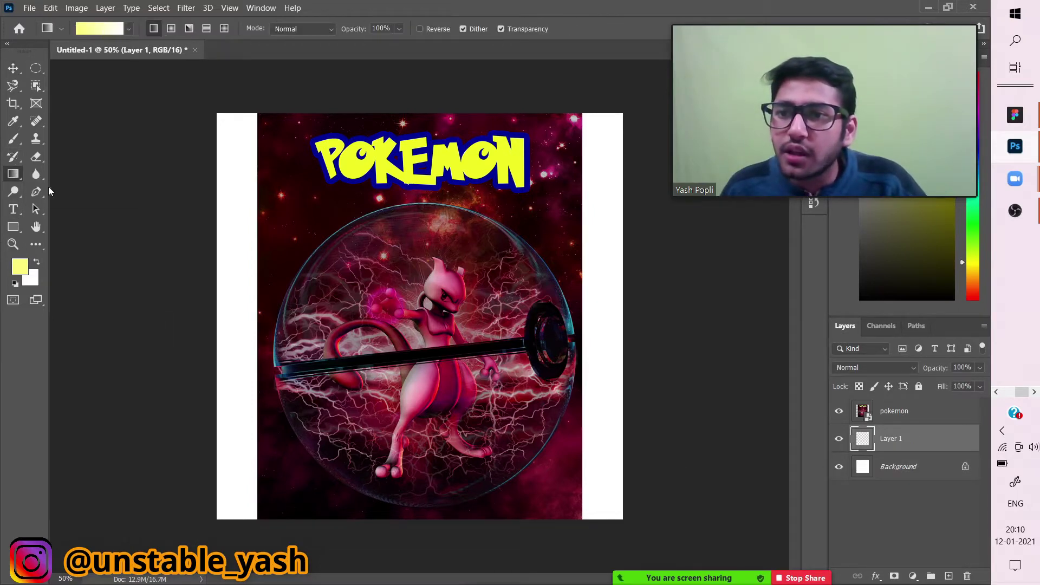
right_click(8, 180)
click(57, 187)
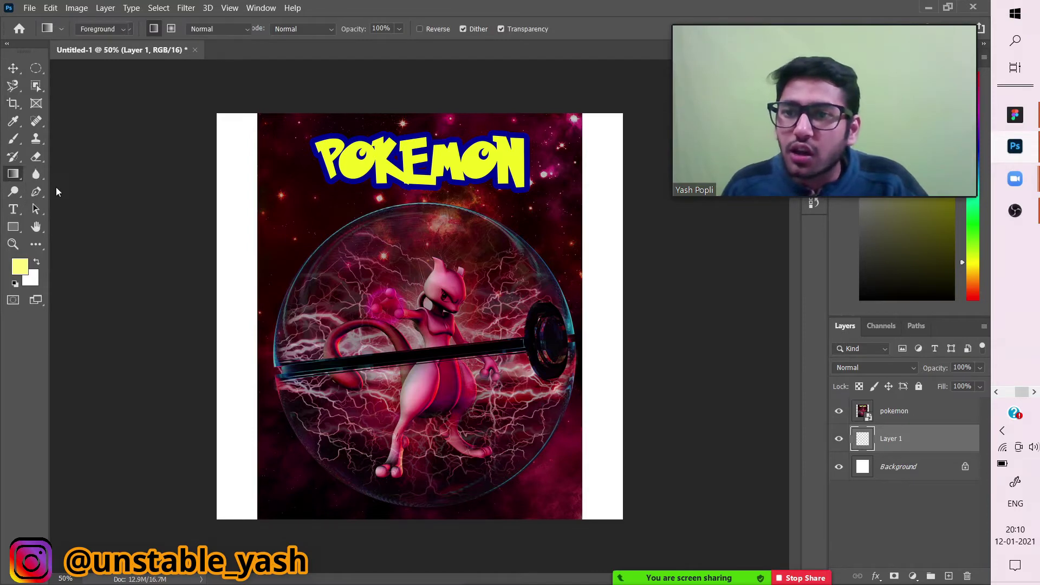
click(19, 267)
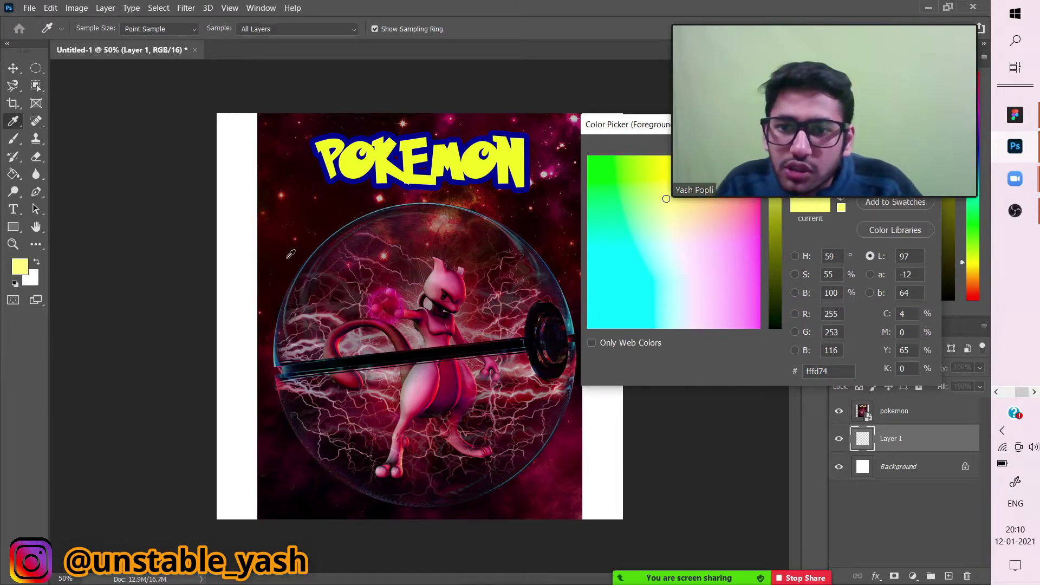
click(290, 255)
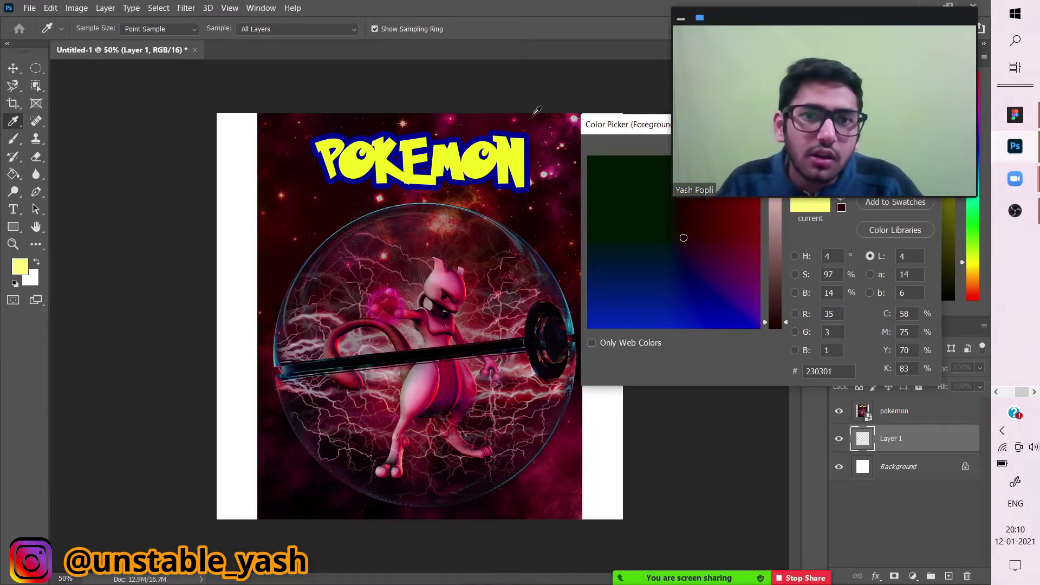
drag(648, 123, 401, 267)
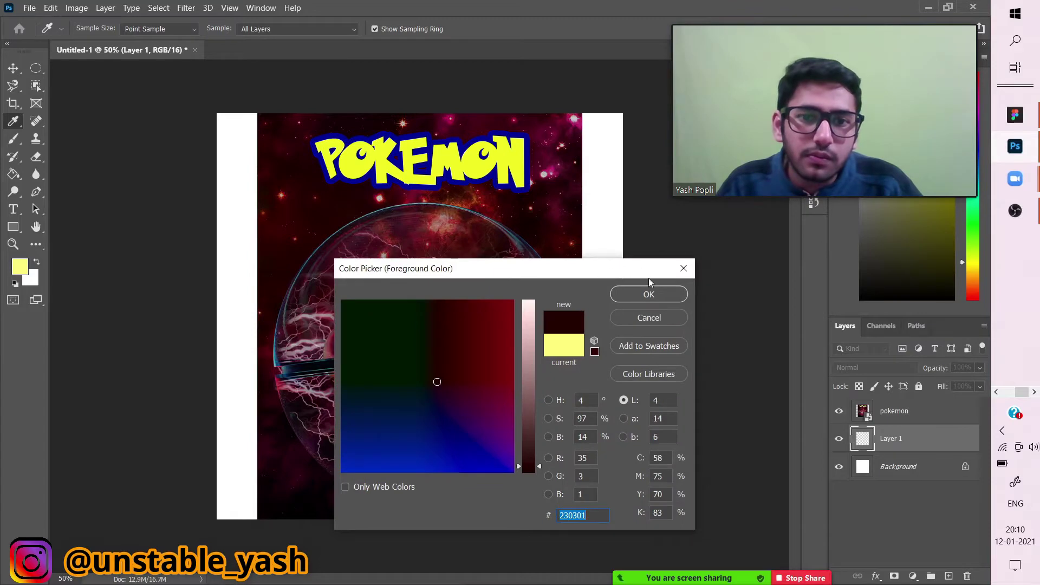
click(649, 294)
key(g)
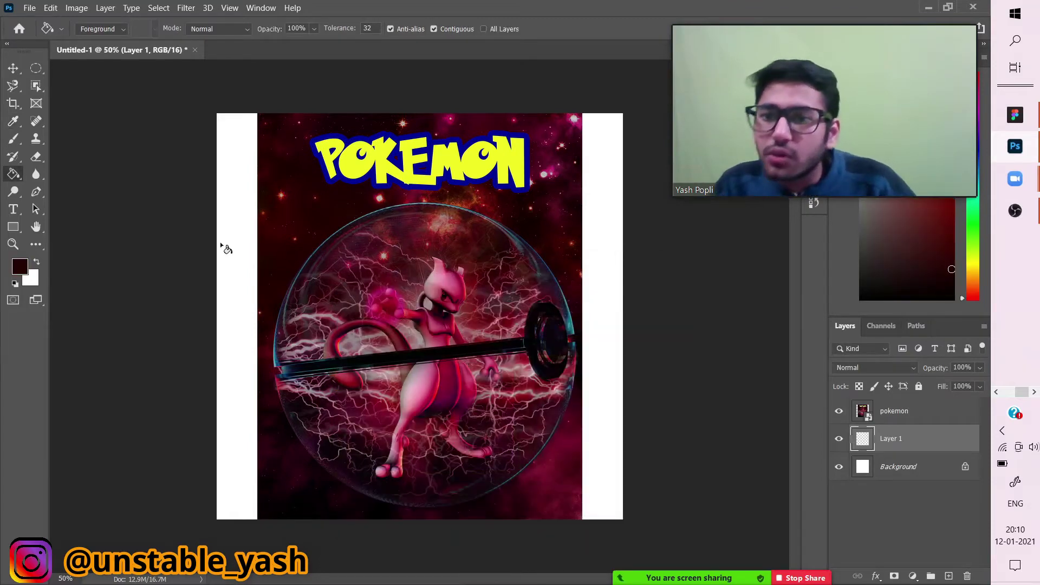
click(221, 247)
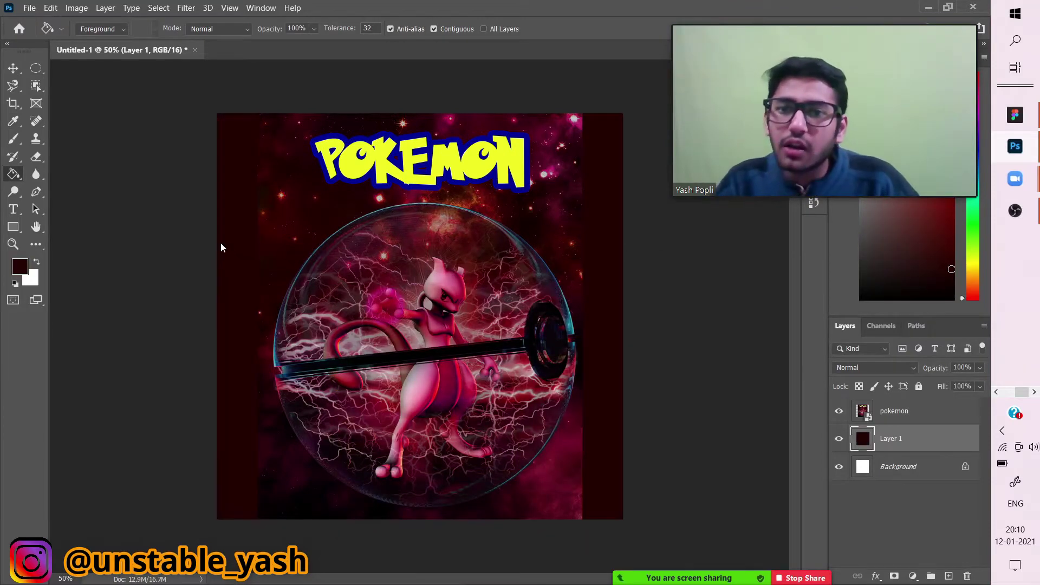
Add a layer mask to the pokemon layer
click(36, 71)
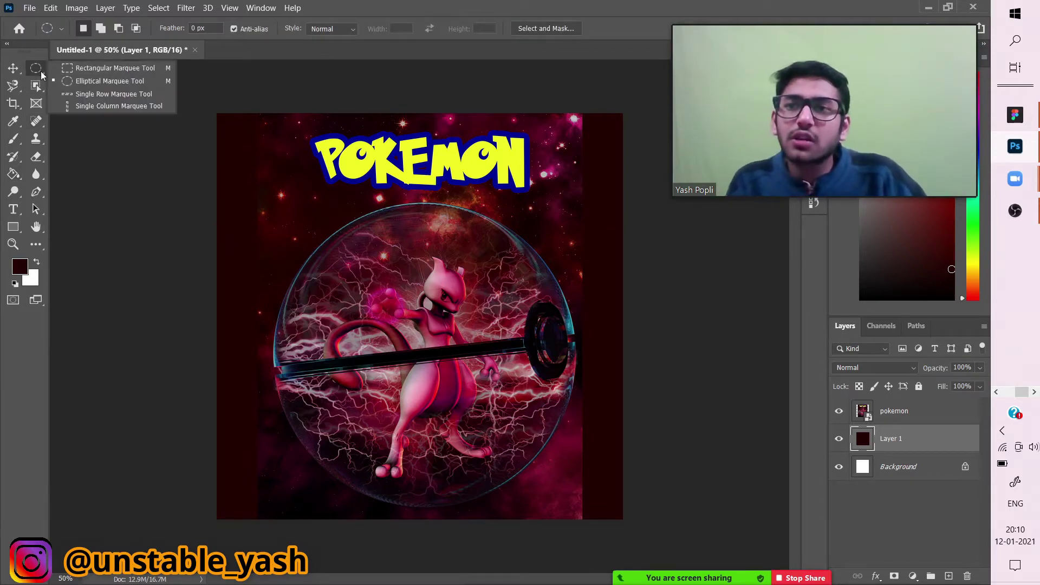
click(41, 72)
click(895, 412)
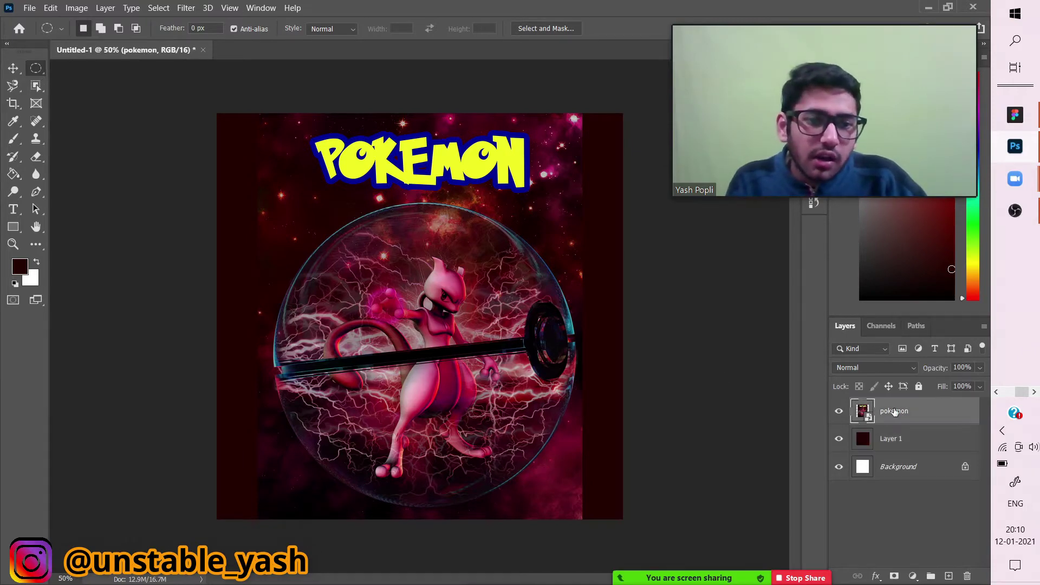
click(894, 576)
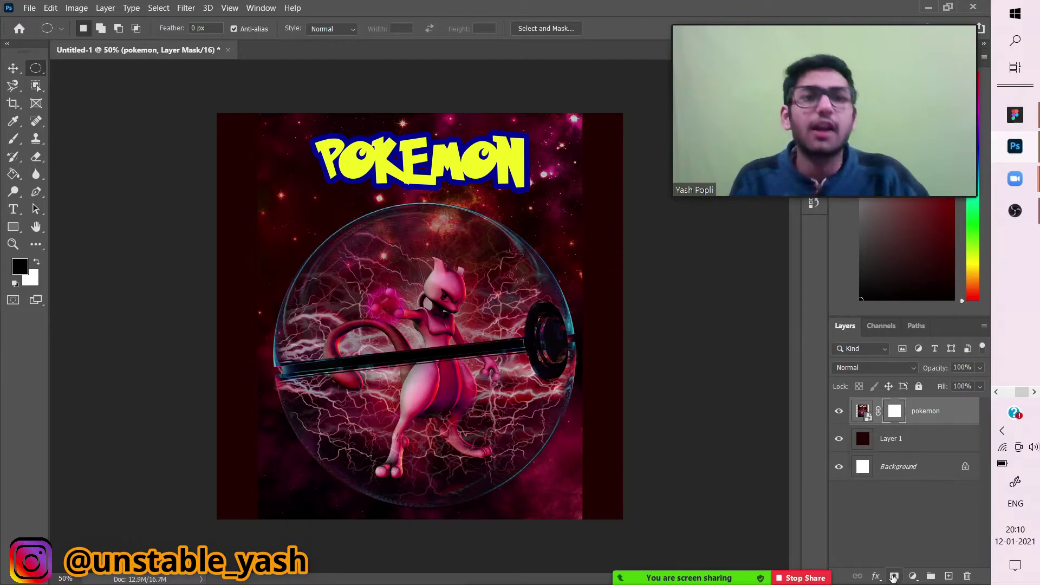
Hide part of the poster by painting black on its mask with the brush at 100% hardness, and restore it with white
click(13, 139)
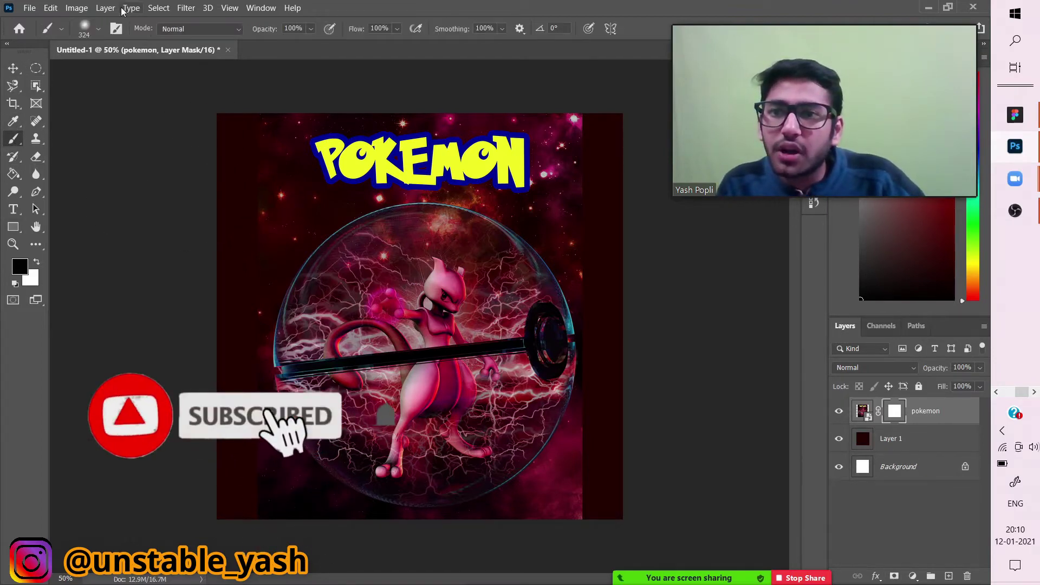
click(98, 29)
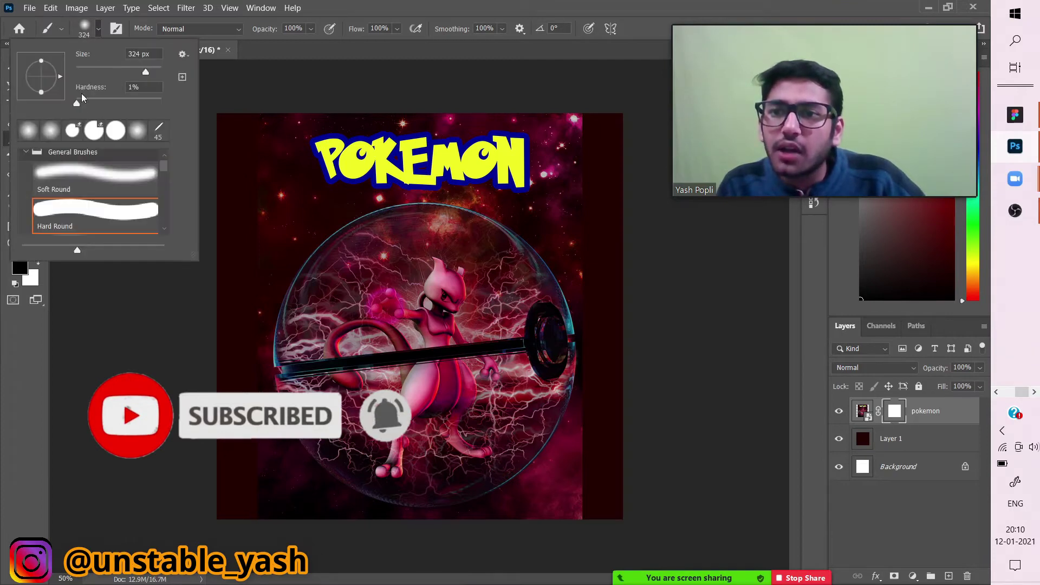
drag(78, 102, 187, 103)
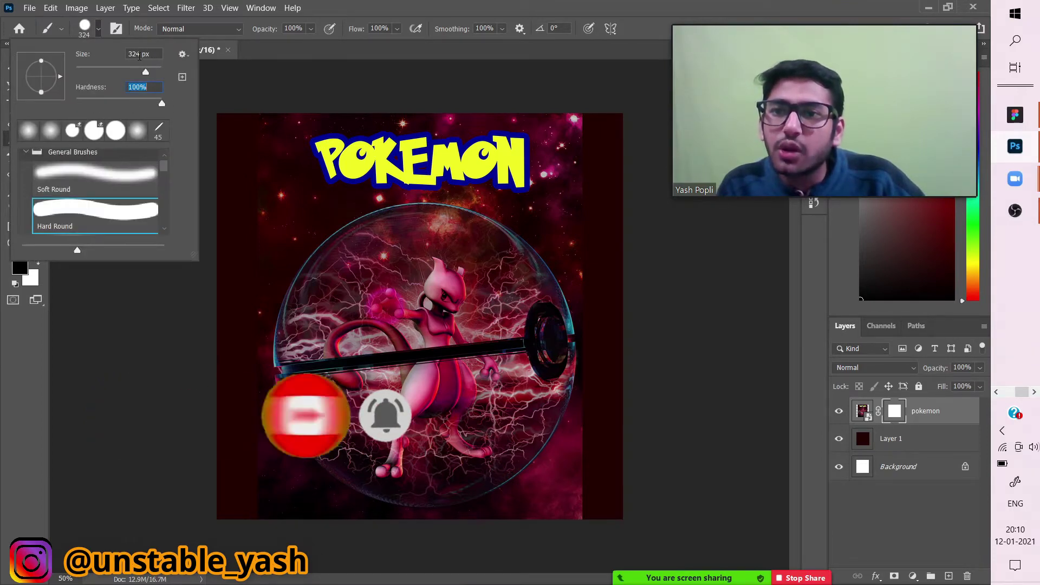
click(100, 31)
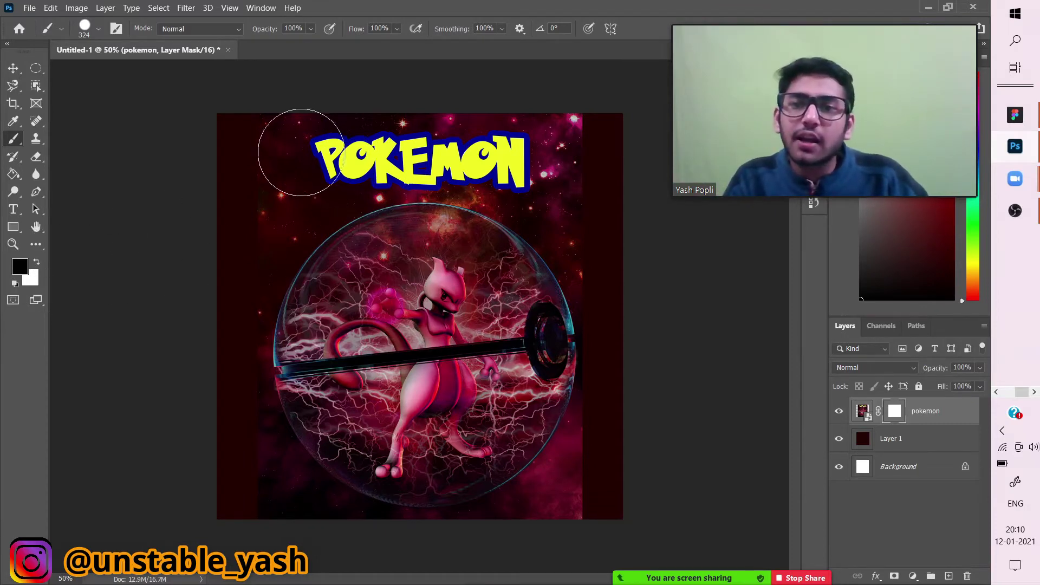
mouse_move(298, 116)
mouse_down()
mouse_move(267, 162)
mouse_move(262, 251)
mouse_move(262, 318)
mouse_move(297, 425)
mouse_move(471, 439)
mouse_move(430, 298)
mouse_move(462, 355)
mouse_move(467, 330)
mouse_up()
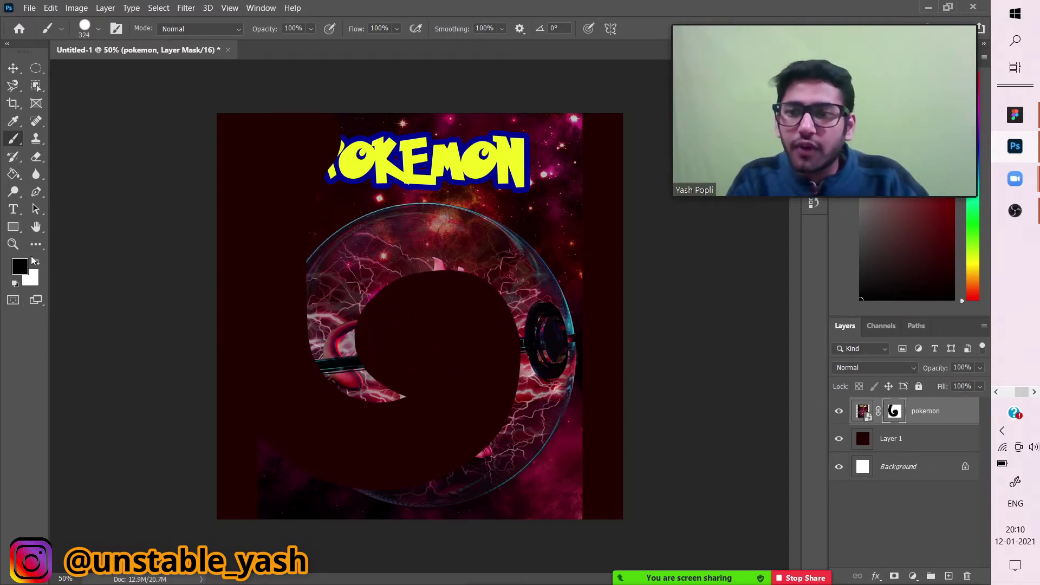
mouse_move(387, 268)
mouse_down()
mouse_move(441, 290)
mouse_move(399, 406)
mouse_move(471, 333)
mouse_move(363, 457)
mouse_move(298, 279)
mouse_move(360, 163)
mouse_move(377, 468)
mouse_move(251, 452)
mouse_up()
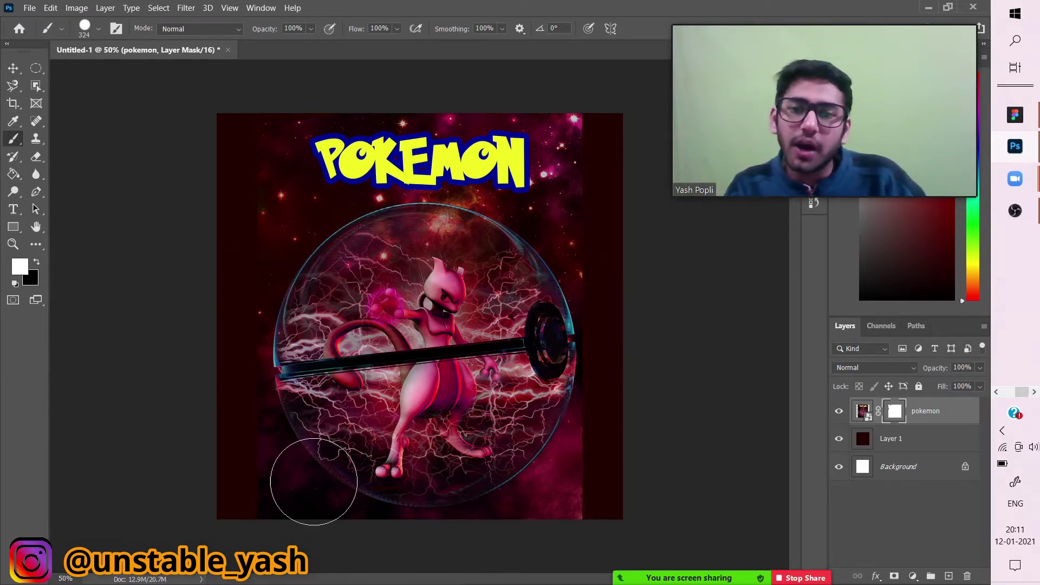
Draw an elliptical selection around the glass sphere in the poster
click(36, 67)
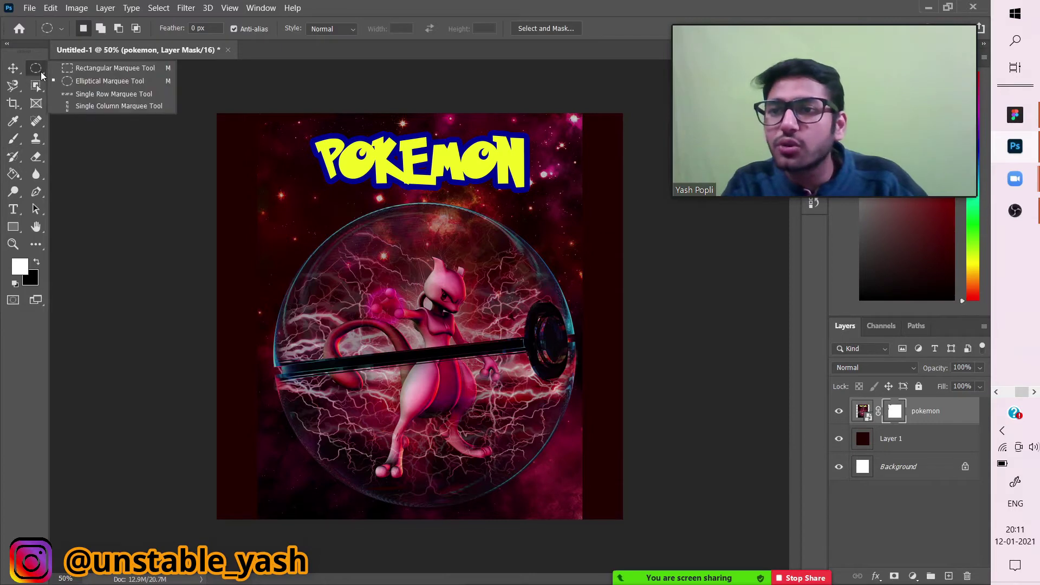
click(103, 84)
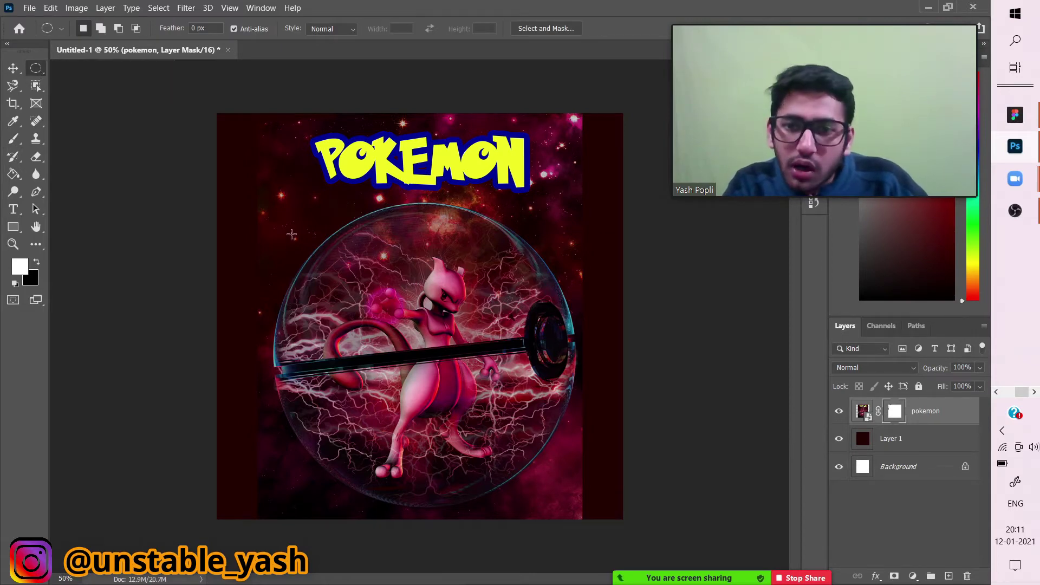
drag(305, 245, 579, 517)
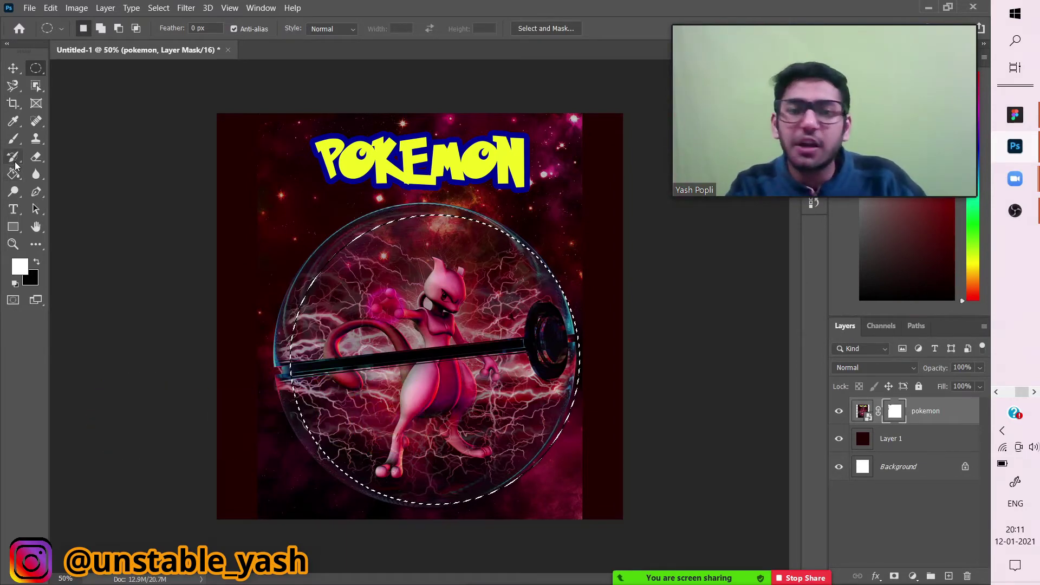
Brush on the pokemon layer's mask inside the elliptical selection
click(13, 140)
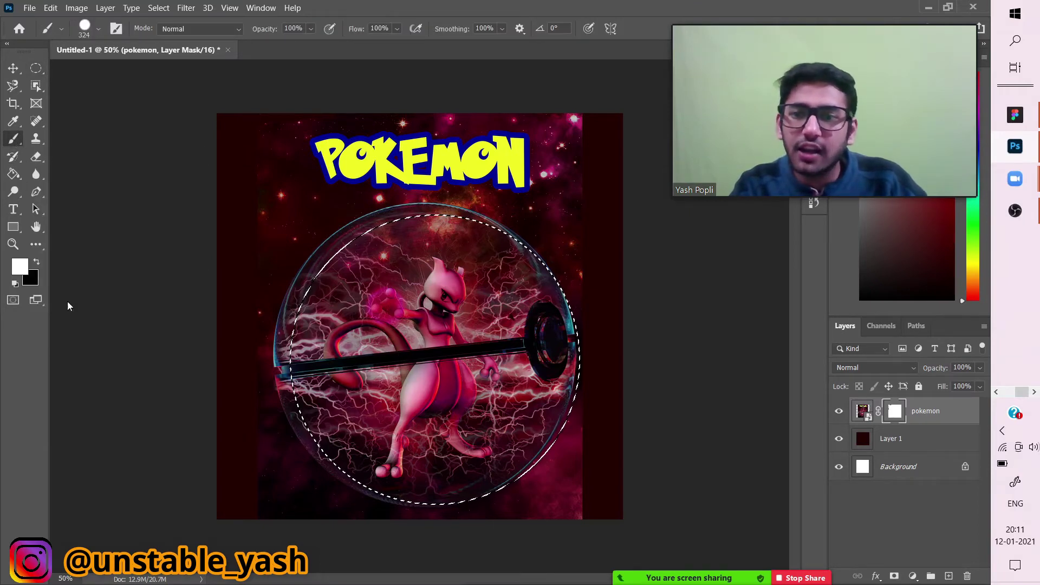
mouse_move(428, 281)
mouse_down()
mouse_move(498, 352)
mouse_move(377, 487)
mouse_move(209, 271)
mouse_move(538, 235)
mouse_move(371, 351)
mouse_up()
mouse_move(505, 222)
mouse_down()
mouse_move(457, 383)
mouse_move(464, 185)
mouse_move(516, 250)
mouse_up()
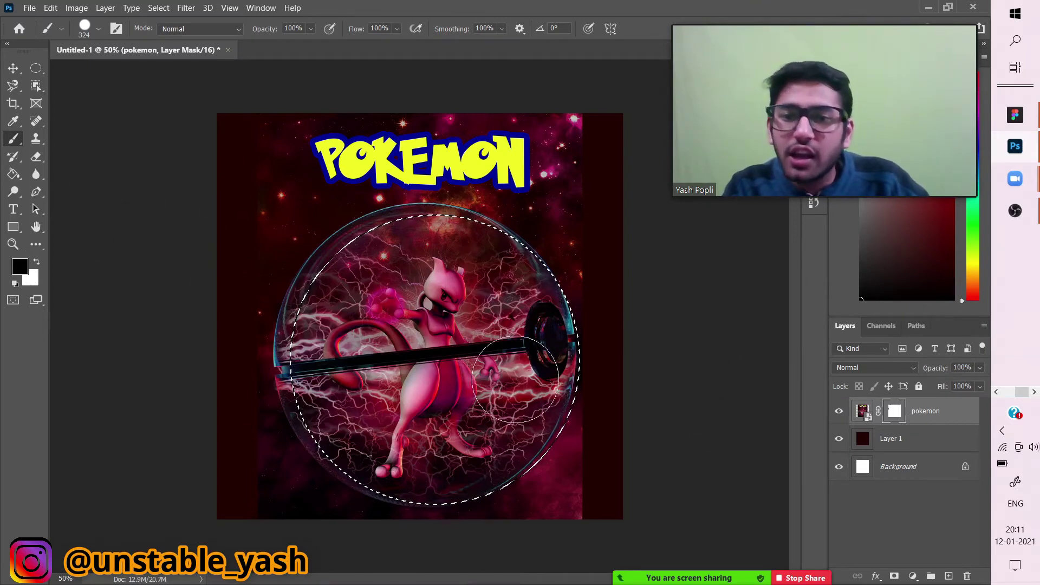
Invert the selection and paint black on the mask to hide the poster outside the sphere
click(158, 8)
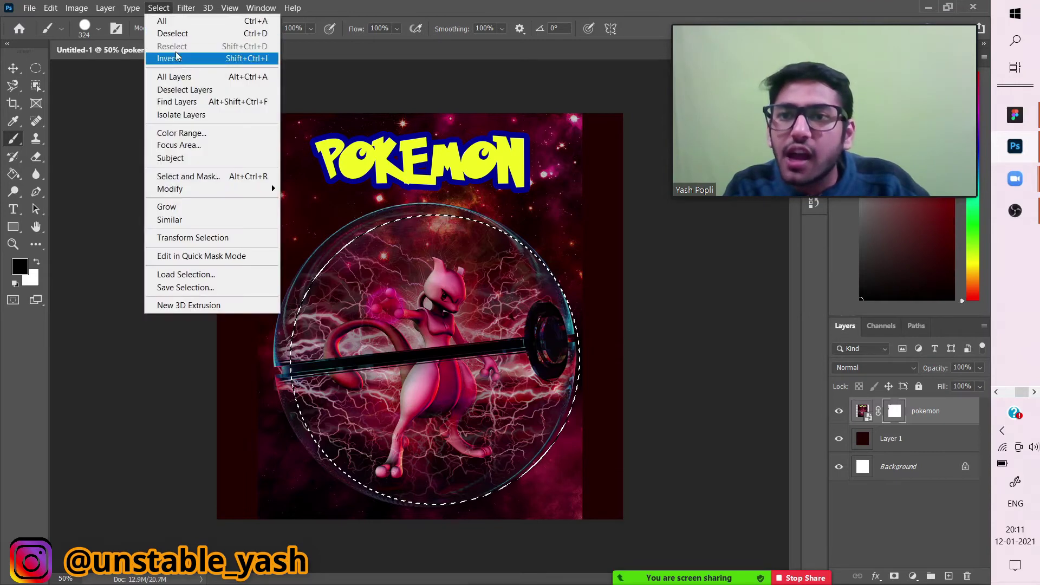
click(175, 60)
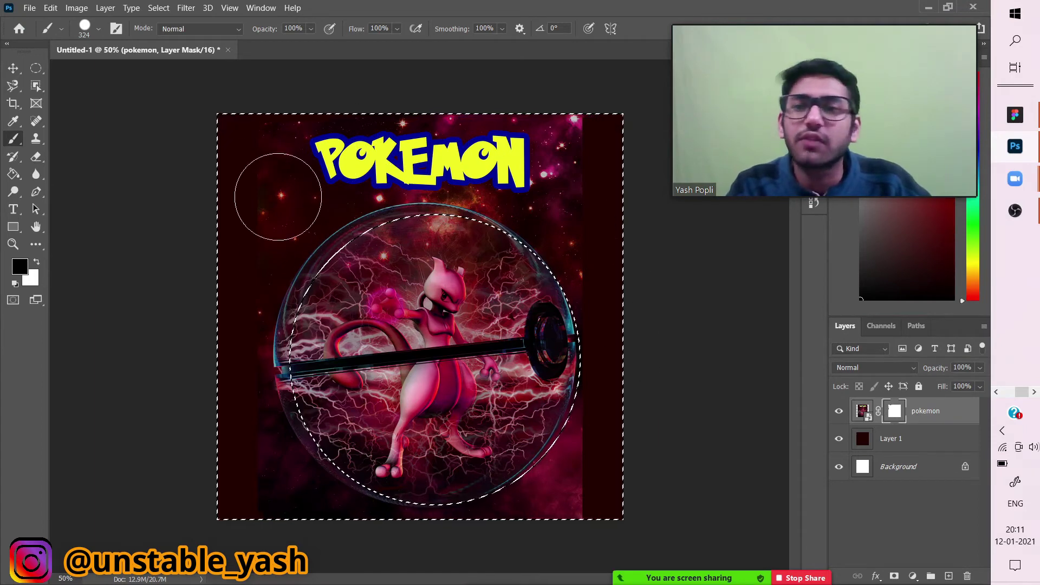
mouse_move(377, 173)
mouse_down()
mouse_move(294, 204)
mouse_move(228, 390)
mouse_up()
mouse_move(688, 264)
mouse_down()
mouse_move(309, 26)
mouse_move(119, 178)
mouse_move(466, 164)
mouse_move(228, 133)
mouse_move(530, 192)
mouse_move(232, 191)
mouse_move(615, 178)
mouse_move(265, 244)
mouse_move(386, 189)
mouse_move(633, 120)
mouse_move(568, 144)
mouse_up()
mouse_move(623, 335)
mouse_down()
mouse_move(531, 474)
mouse_move(482, 499)
mouse_move(599, 527)
mouse_move(406, 502)
mouse_move(250, 497)
mouse_move(285, 442)
mouse_move(274, 361)
mouse_move(271, 502)
mouse_move(246, 520)
mouse_move(290, 331)
mouse_move(344, 253)
mouse_move(226, 364)
mouse_move(220, 398)
mouse_up()
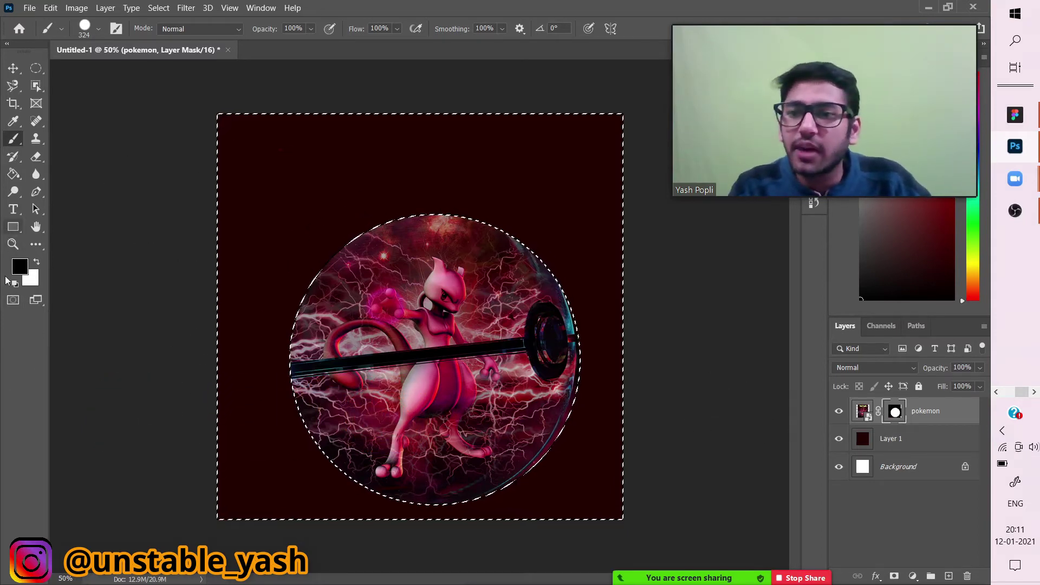
Restore the poster outside the sphere by painting white on the mask, and delete the pokemon layer's mask
key(x)
mouse_move(252, 144)
mouse_down()
mouse_move(253, 255)
mouse_move(262, 347)
mouse_move(241, 458)
mouse_move(293, 223)
mouse_move(327, 160)
mouse_move(349, 161)
mouse_move(355, 195)
mouse_move(332, 226)
mouse_move(669, 139)
mouse_move(456, 148)
mouse_move(666, 177)
mouse_move(656, 157)
mouse_move(260, 143)
mouse_move(424, 149)
mouse_move(559, 139)
mouse_up()
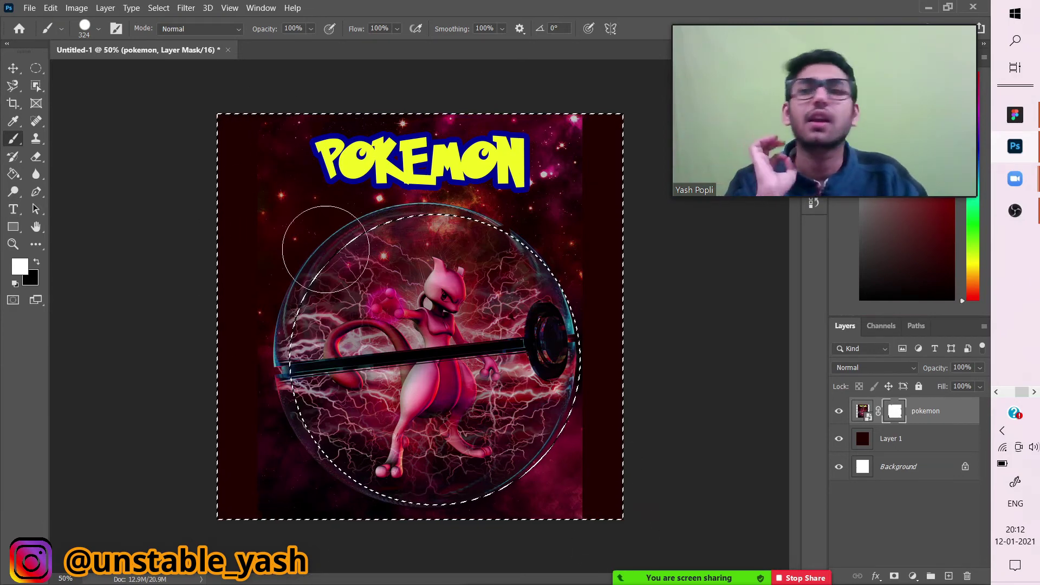
right_click(907, 417)
click(888, 439)
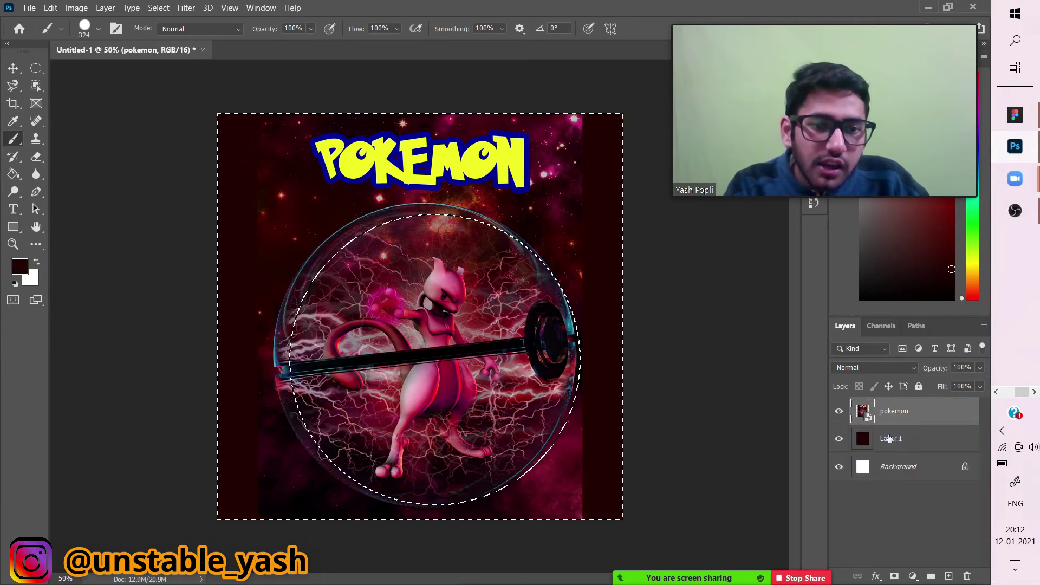
Clear the current selection on the canvas
click(156, 8)
click(156, 9)
click(157, 8)
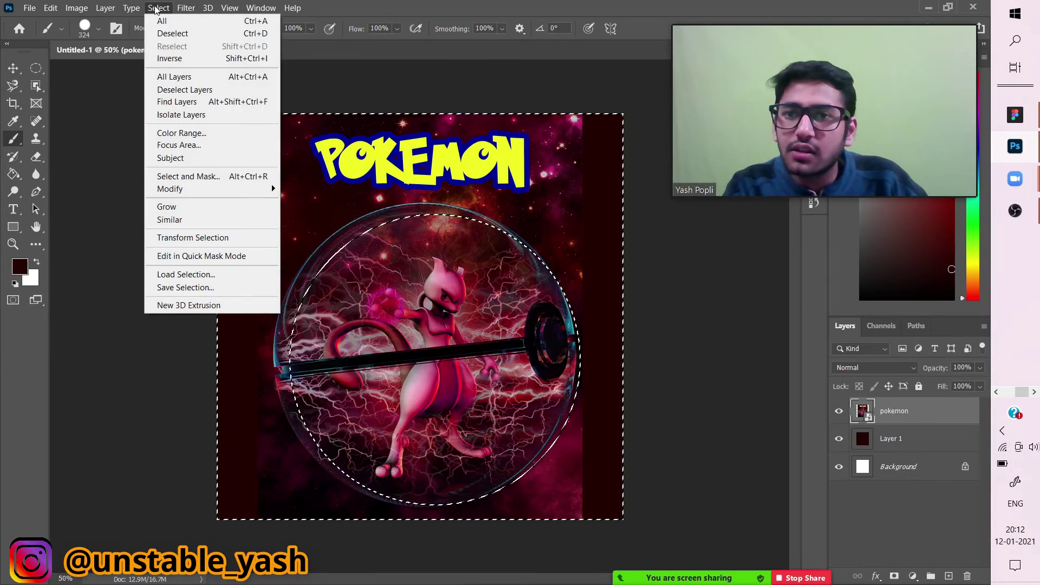
click(169, 33)
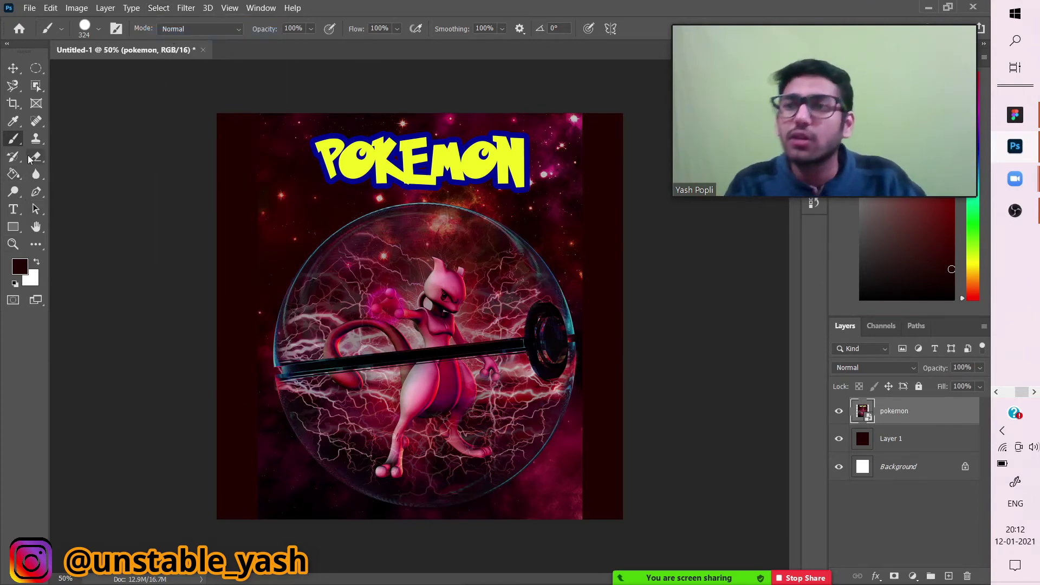
Rasterize the pokemon layer and erase most of the poster with the Eraser enlarged to 562 px
click(35, 158)
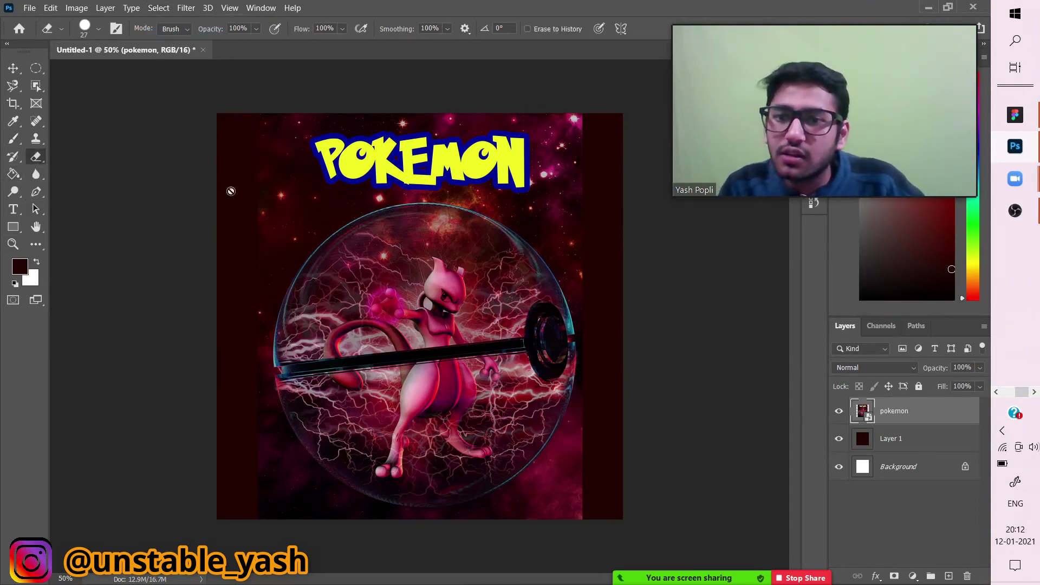
right_click(907, 413)
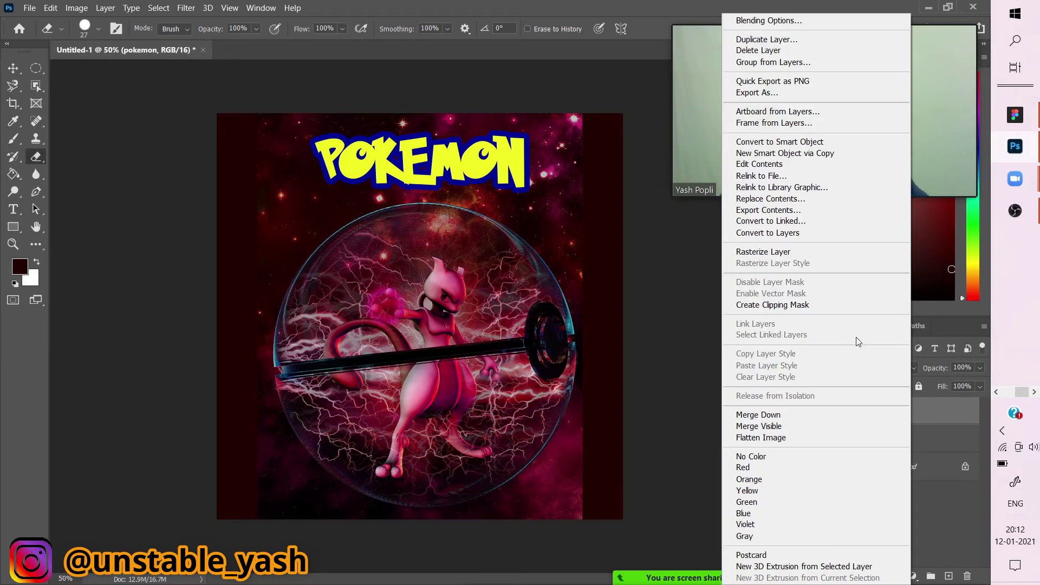
click(817, 253)
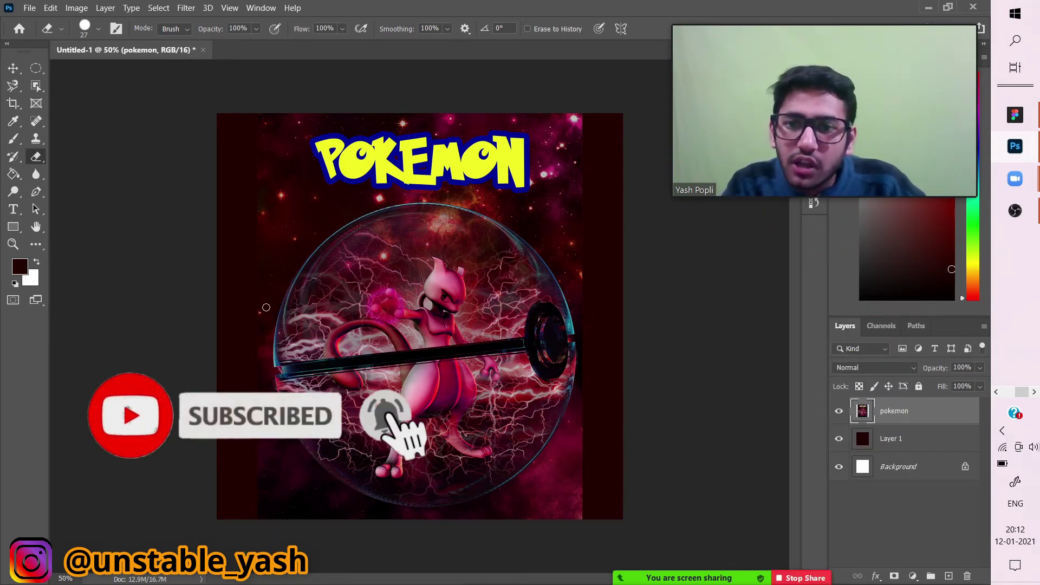
drag(269, 312, 357, 313)
mouse_move(326, 221)
mouse_down()
mouse_move(296, 302)
mouse_move(321, 518)
mouse_move(498, 466)
mouse_move(483, 324)
mouse_move(392, 457)
mouse_move(531, 361)
mouse_move(366, 235)
mouse_move(604, 299)
mouse_move(574, 284)
mouse_move(664, 394)
mouse_move(597, 495)
mouse_up()
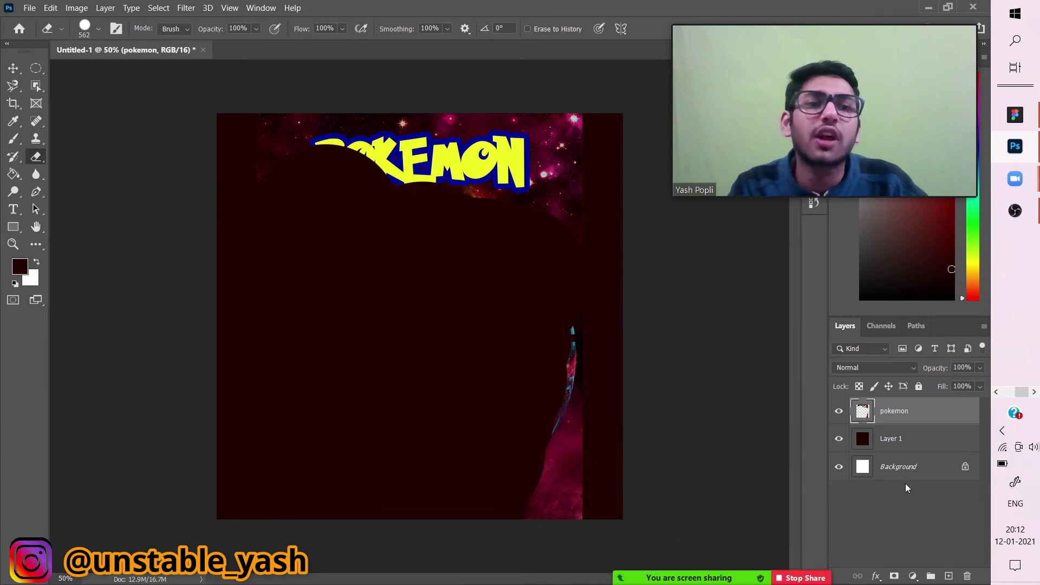